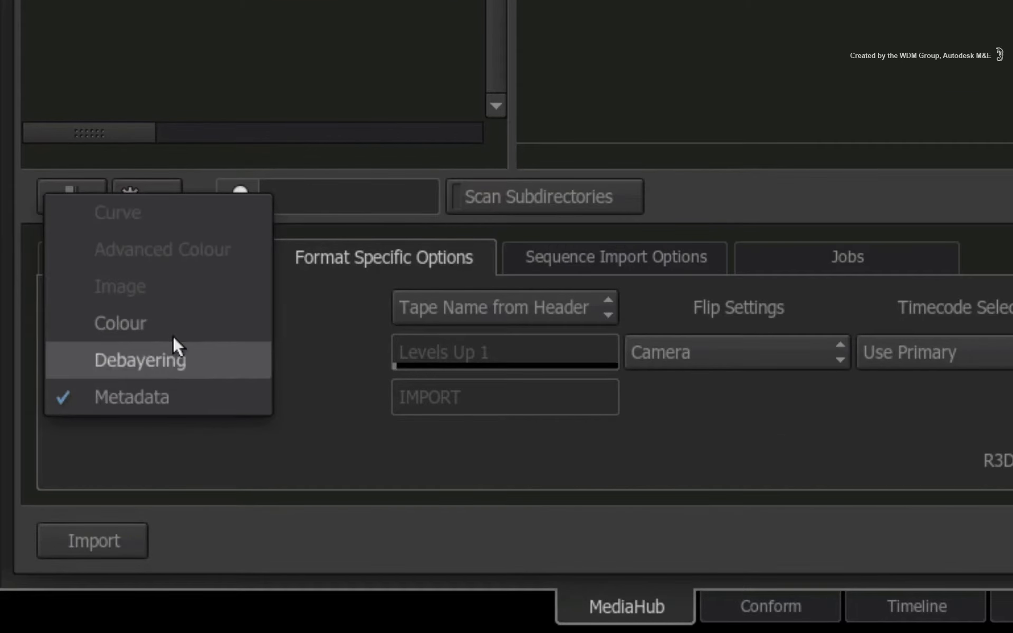
Step: Review the import option categories for the R3D format along with the clip information and metadata of A002_C005_0328OQ_001
{"action": "left_click", "coordinate": [176, 396]}
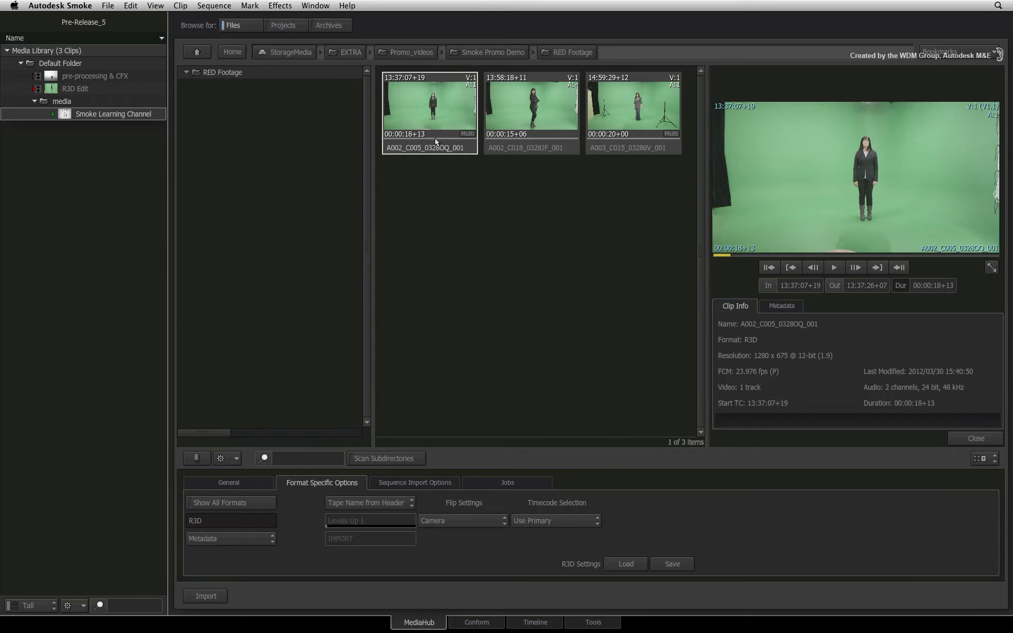
{"action": "left_click_drag", "start_coordinate": [435, 138], "coordinate": [509, 226]}
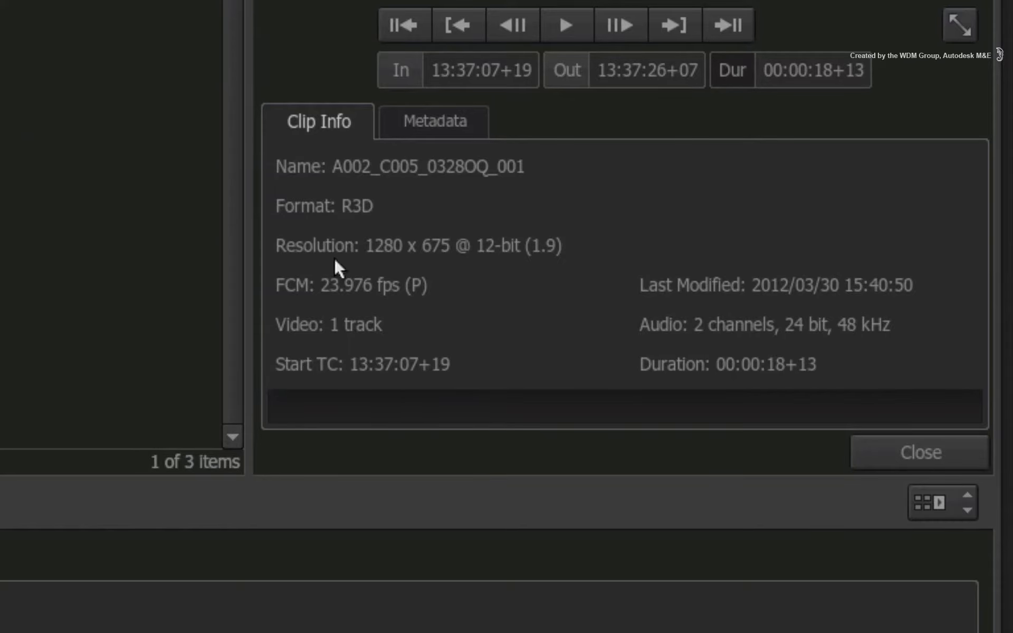
{"action": "left_click", "coordinate": [461, 122]}
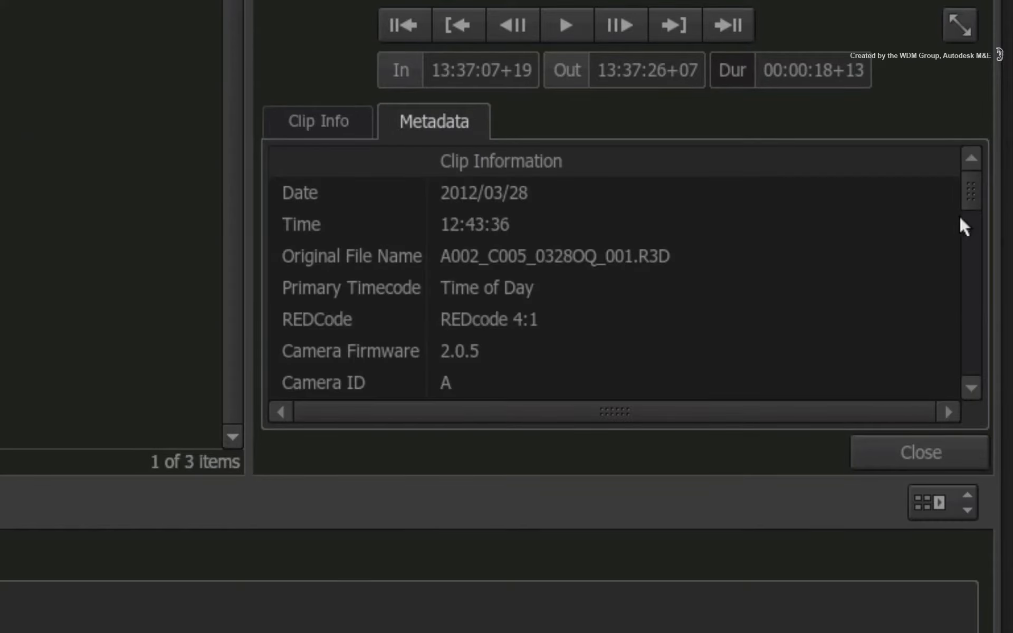
{"action": "mouse_move", "coordinate": [977, 183]}
{"action": "left_mouse_down"}
{"action": "mouse_move", "coordinate": [990, 264]}
{"action": "mouse_move", "coordinate": [981, 328]}
{"action": "mouse_move", "coordinate": [975, 164]}
{"action": "left_mouse_up"}
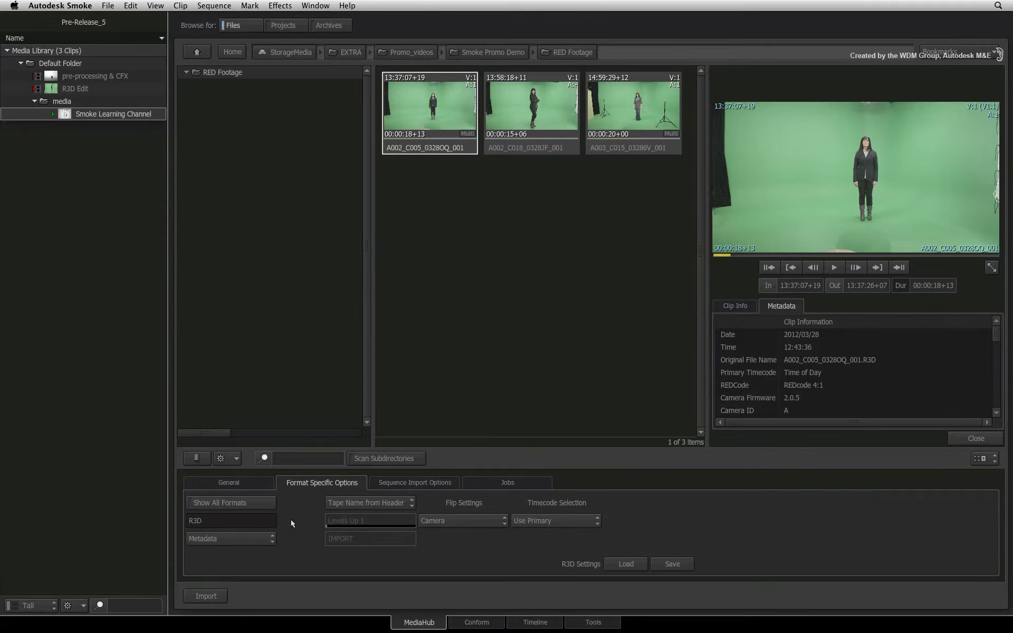
{"action": "left_click", "coordinate": [257, 538]}
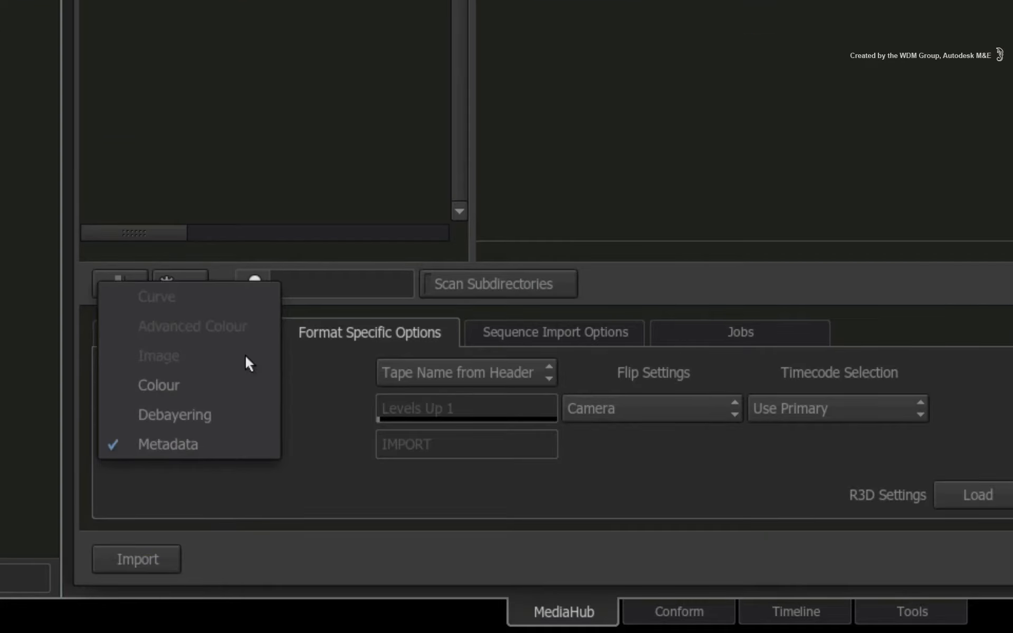
{"action": "left_click", "coordinate": [235, 501]}
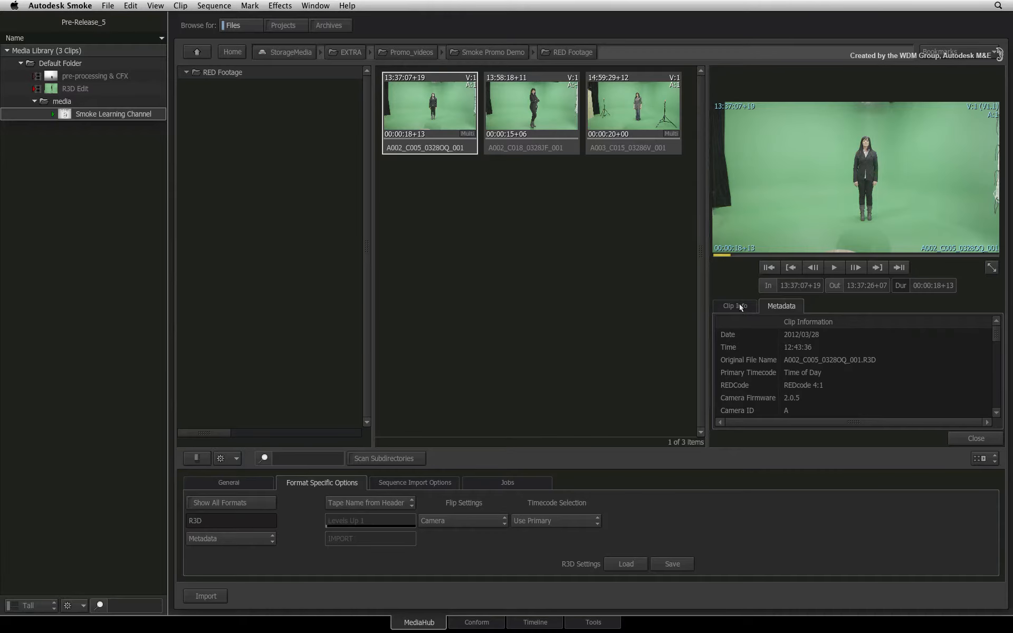
{"action": "left_click", "coordinate": [736, 305]}
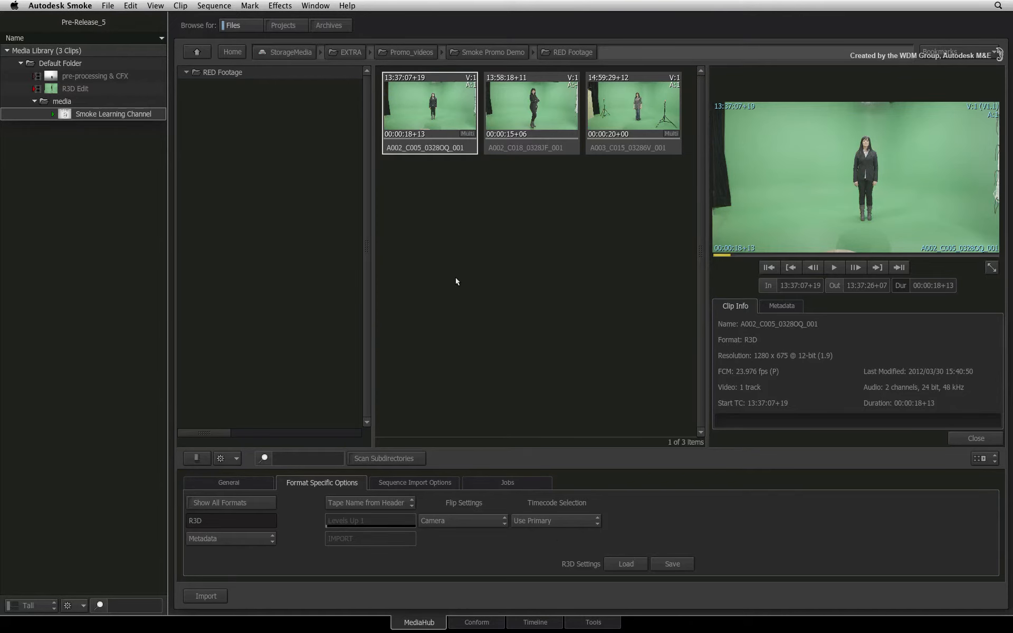
Step: Switch to the R3D Edit timeline and select the A003_C015_03286V video segment
{"action": "left_click", "coordinate": [526, 622]}
{"action": "key", "text": "space"}
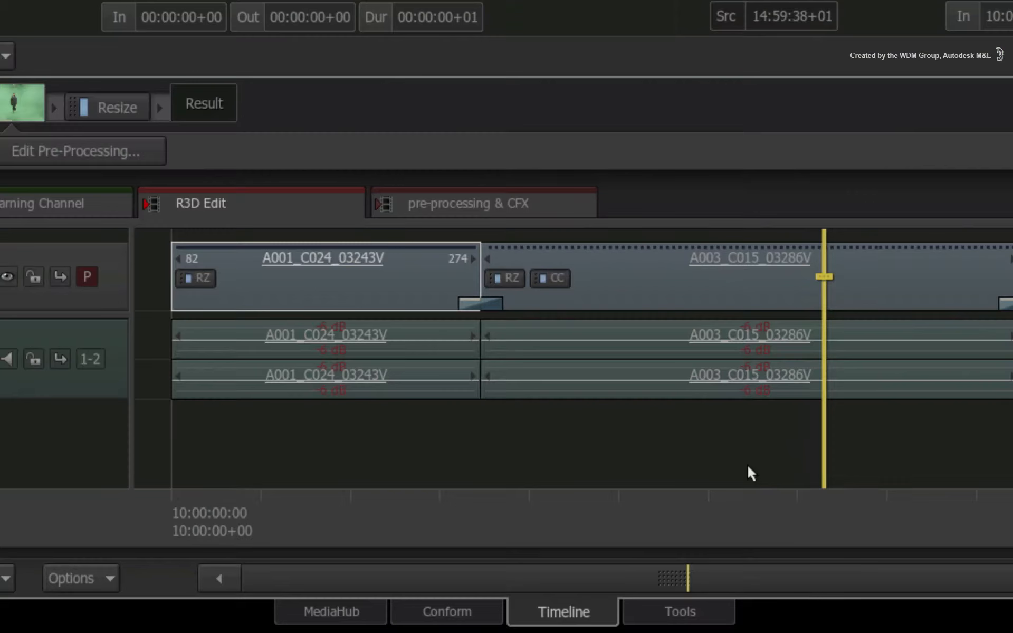
{"action": "left_click_drag", "start_coordinate": [749, 468], "coordinate": [730, 451]}
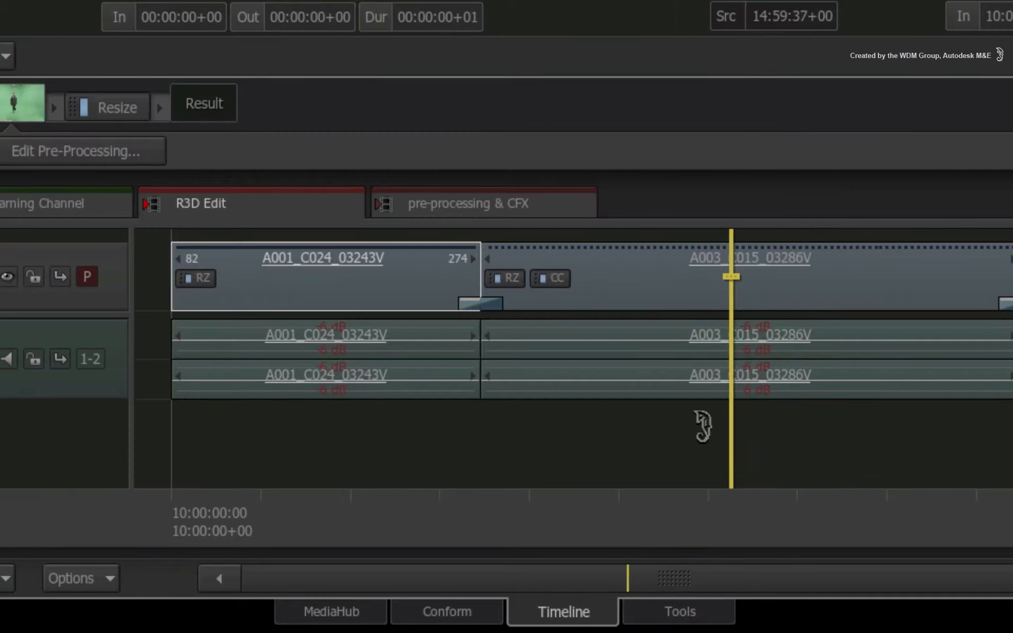
{"action": "left_click", "coordinate": [636, 288], "text": "alt"}
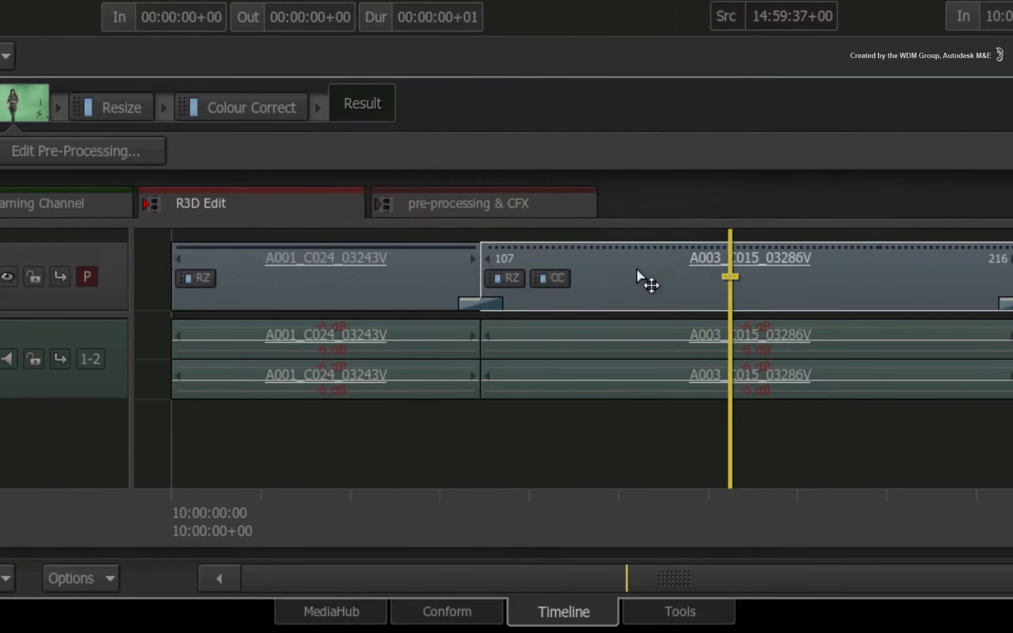
{"action": "left_click", "coordinate": [641, 275]}
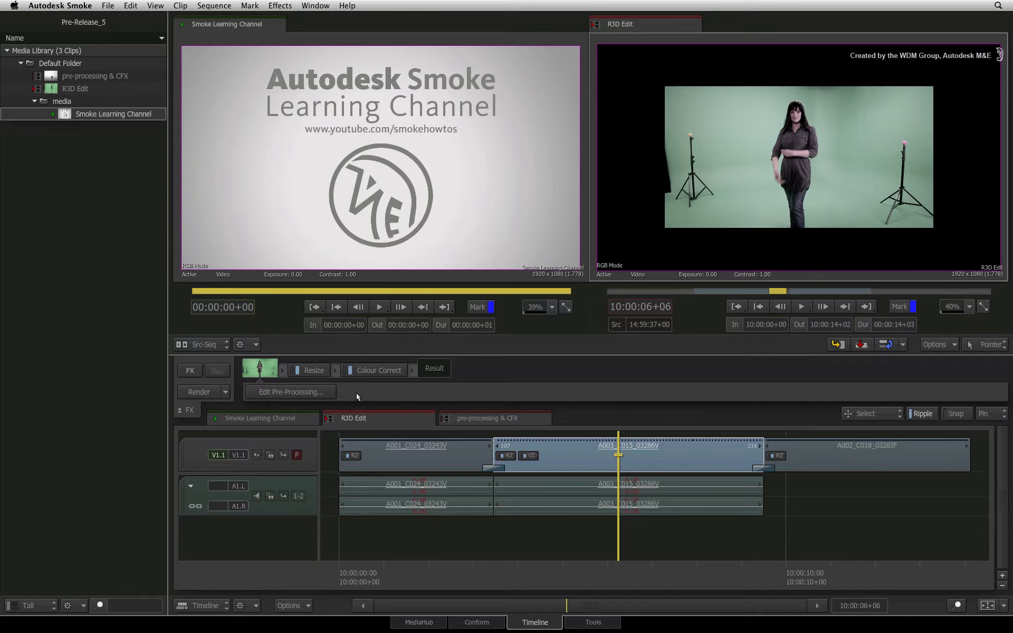
Step: Check the segment's Colour Correct effect and open the pre-processing editor for its source clip
{"action": "left_click", "coordinate": [388, 370]}
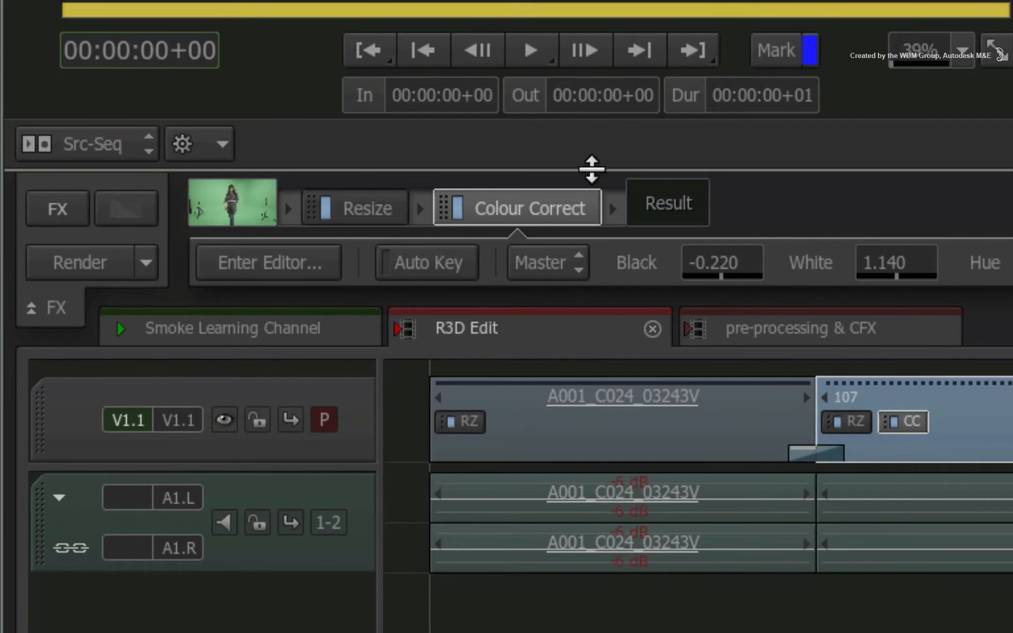
{"action": "left_click", "coordinate": [239, 212]}
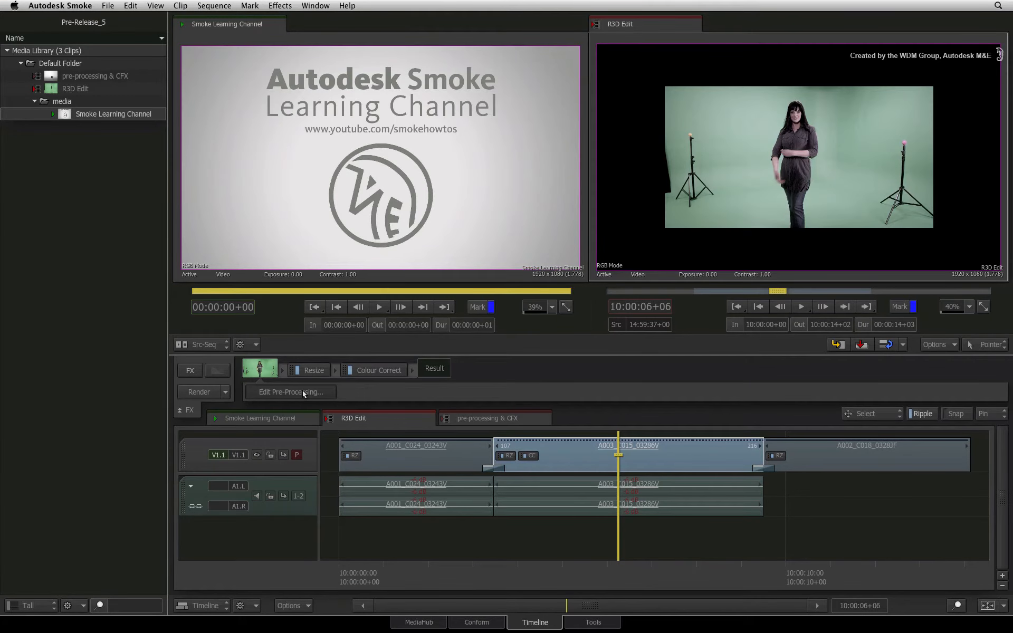
{"action": "left_click", "coordinate": [304, 391]}
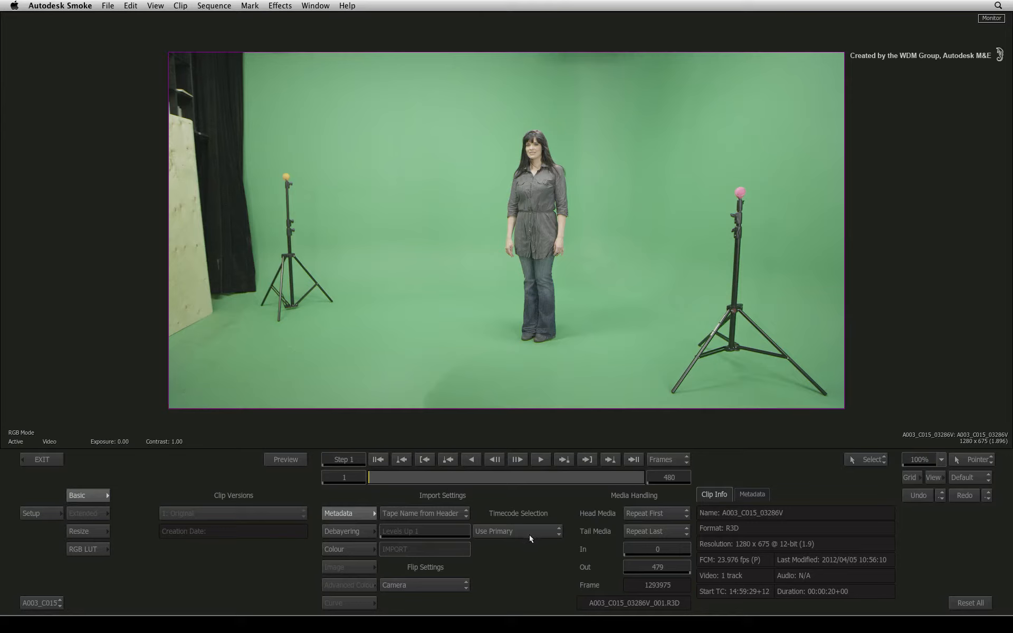
Step: Set the clip's debayer mode to Half Good
{"action": "left_click", "coordinate": [350, 531]}
{"action": "left_click", "coordinate": [419, 532]}
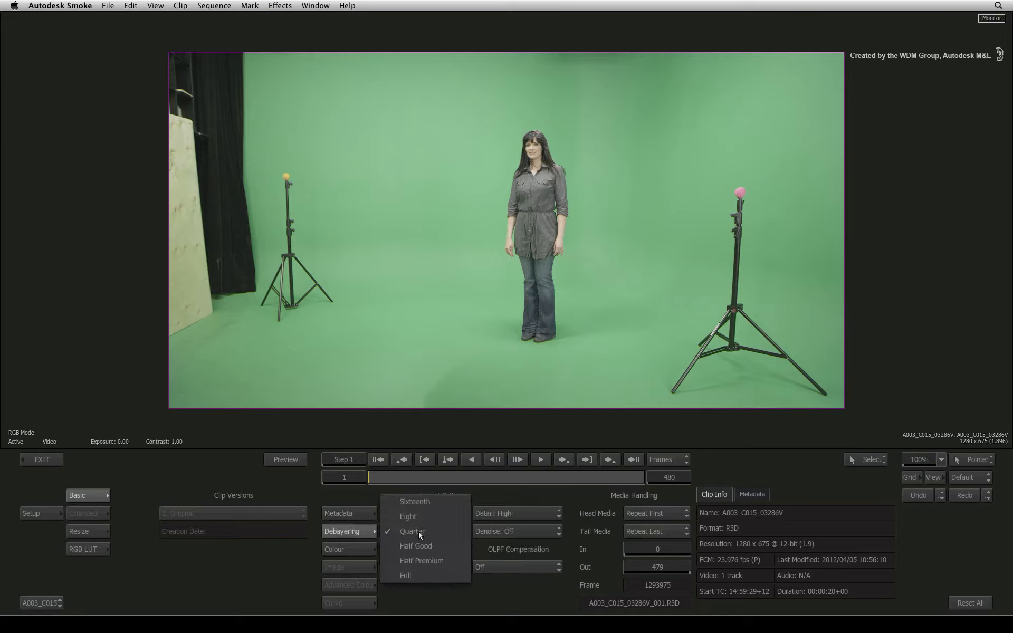
{"action": "left_click", "coordinate": [421, 543]}
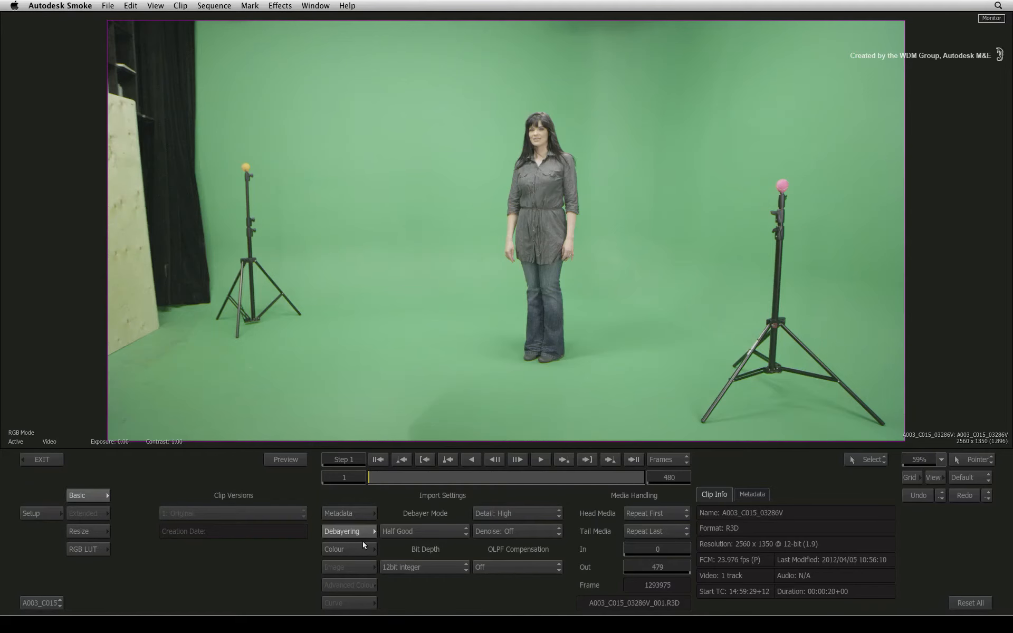
Step: Examine the clip's colour, debayering and metadata import settings, including the Colour Science options
{"action": "left_click", "coordinate": [359, 549]}
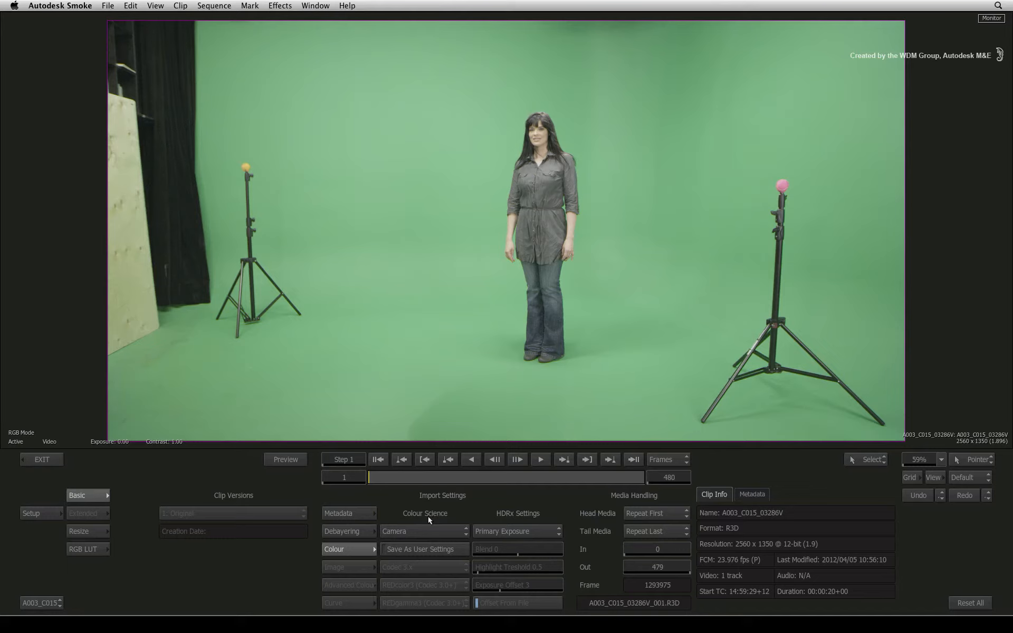
{"action": "left_click", "coordinate": [361, 531]}
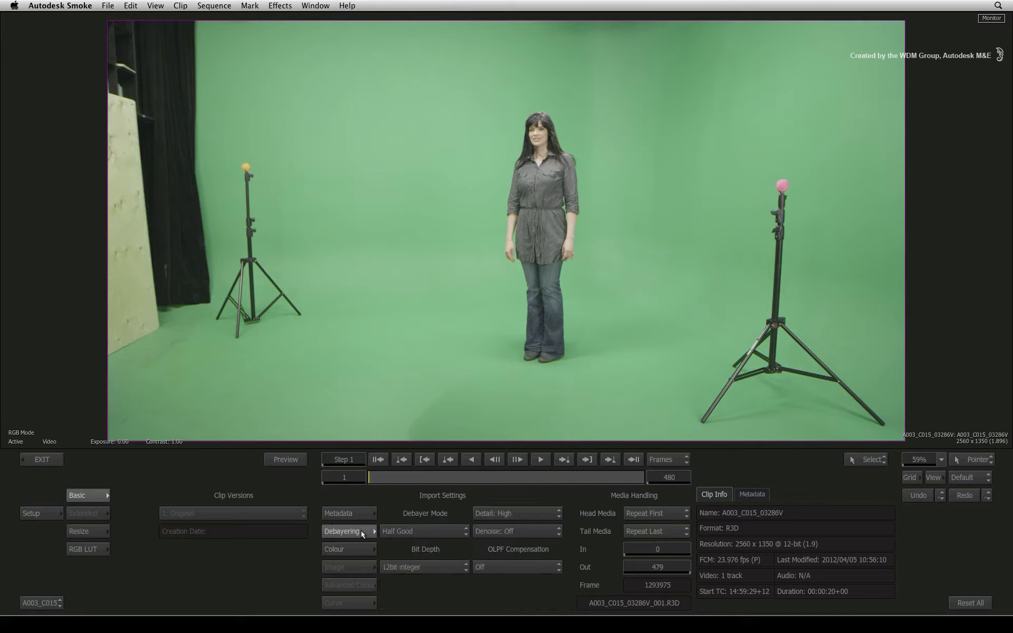
{"action": "left_click", "coordinate": [355, 516]}
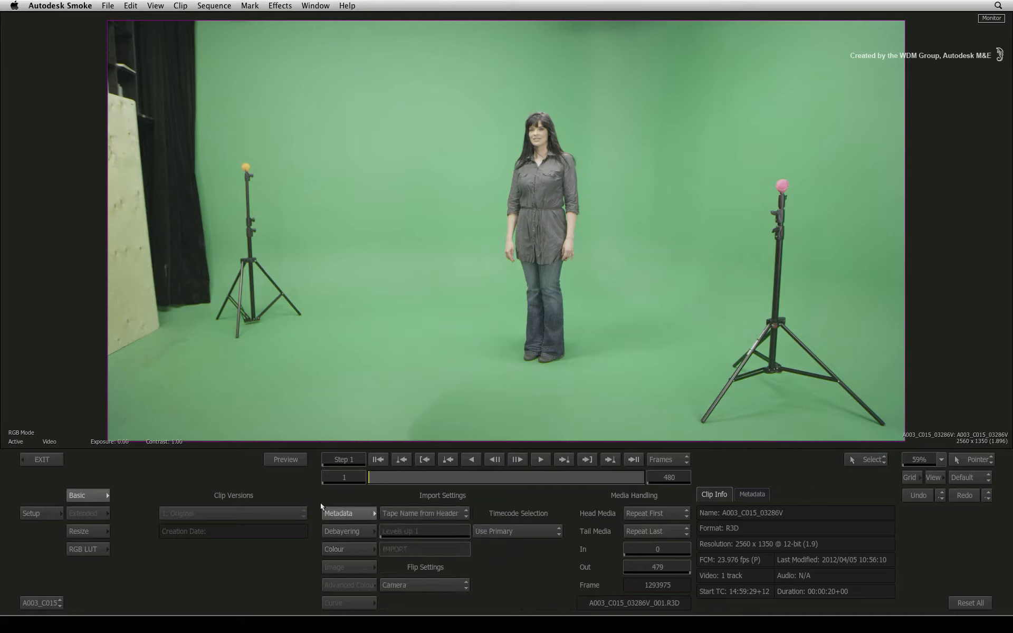
{"action": "left_click", "coordinate": [346, 549]}
{"action": "left_click", "coordinate": [411, 530]}
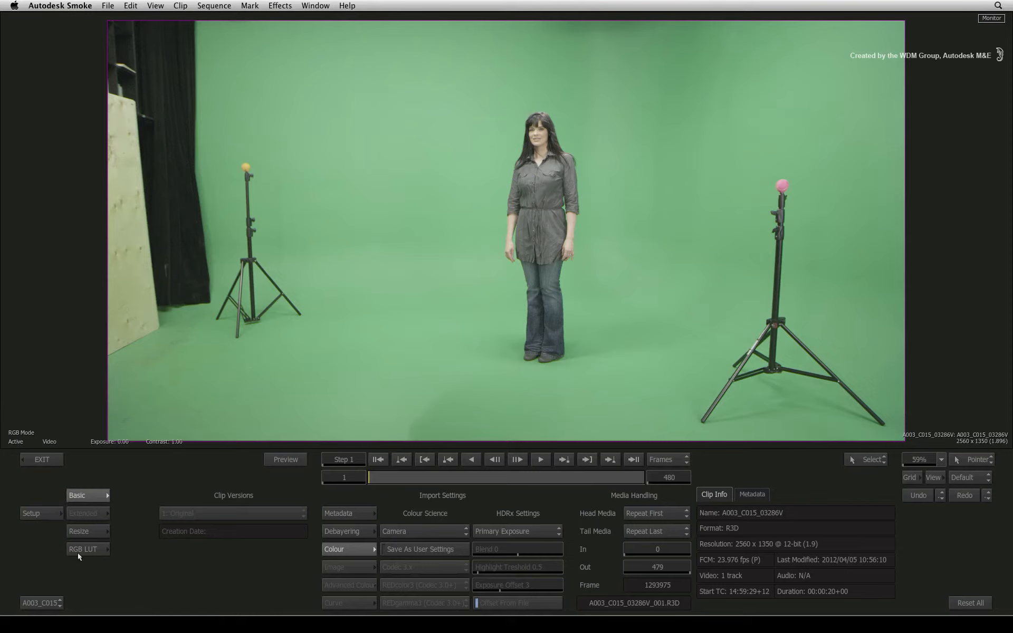
Step: Activate the pre-processing resize with the 1920 x 1080 HD destination
{"action": "left_click", "coordinate": [95, 530]}
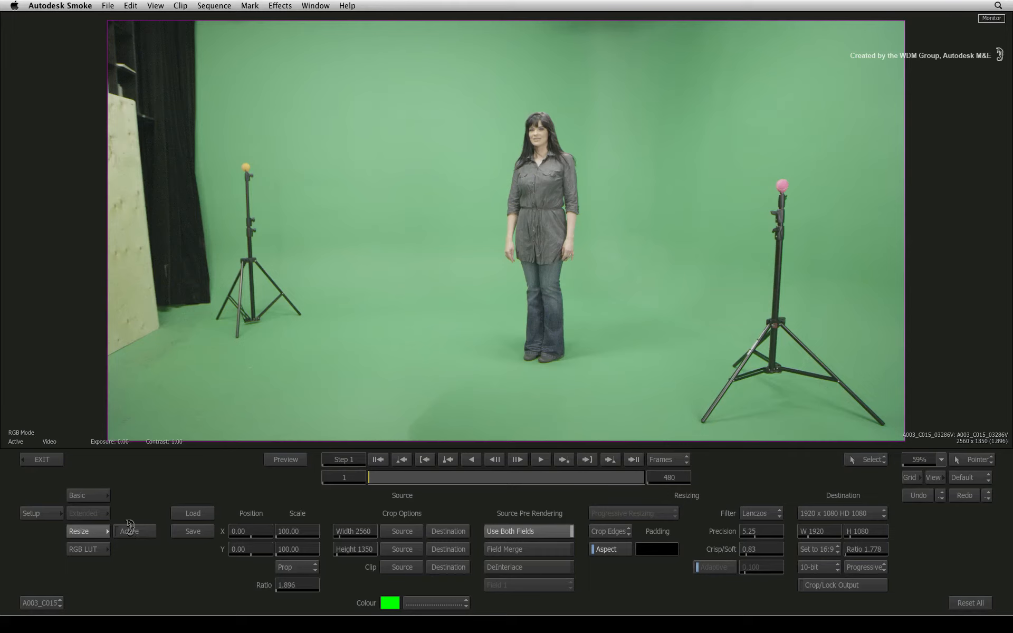
{"action": "left_click", "coordinate": [130, 531]}
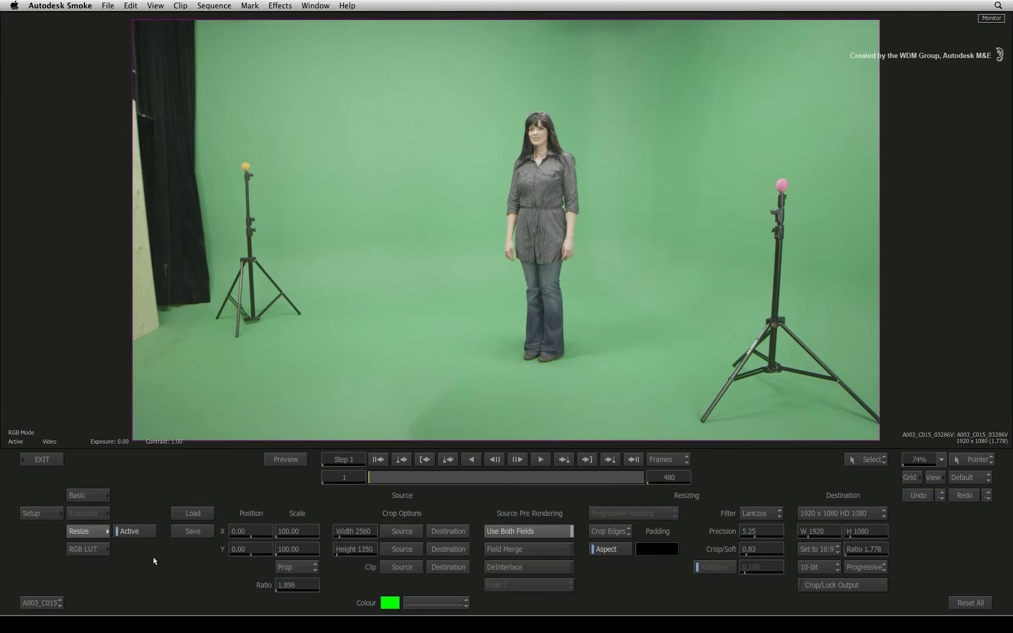
Step: Review the RGB LUT settings and the available LUT conversion types, and return to the basic clip settings
{"action": "left_click", "coordinate": [90, 553]}
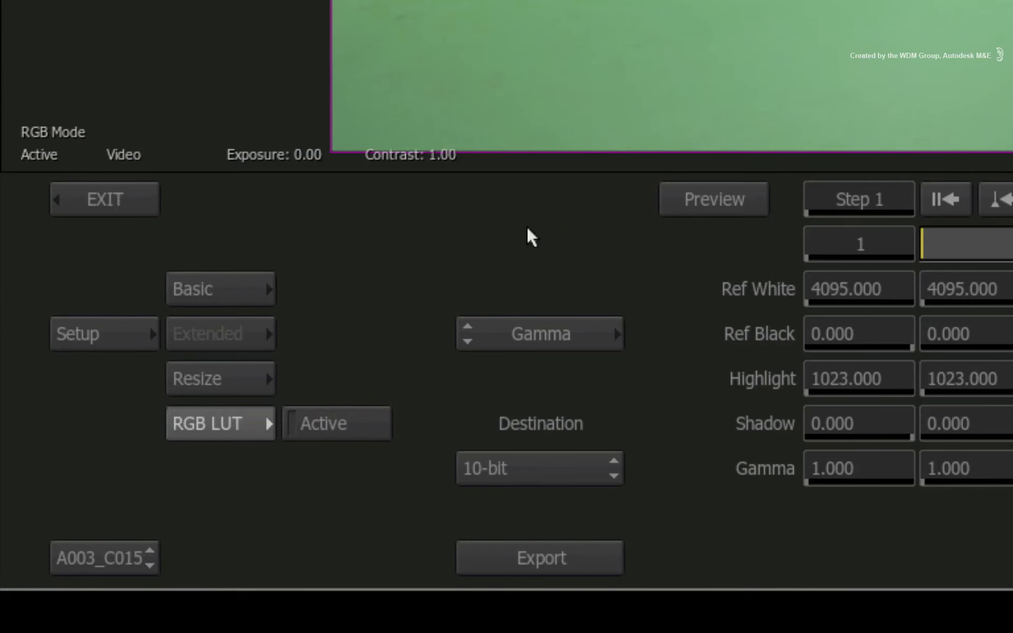
{"action": "left_click", "coordinate": [607, 324]}
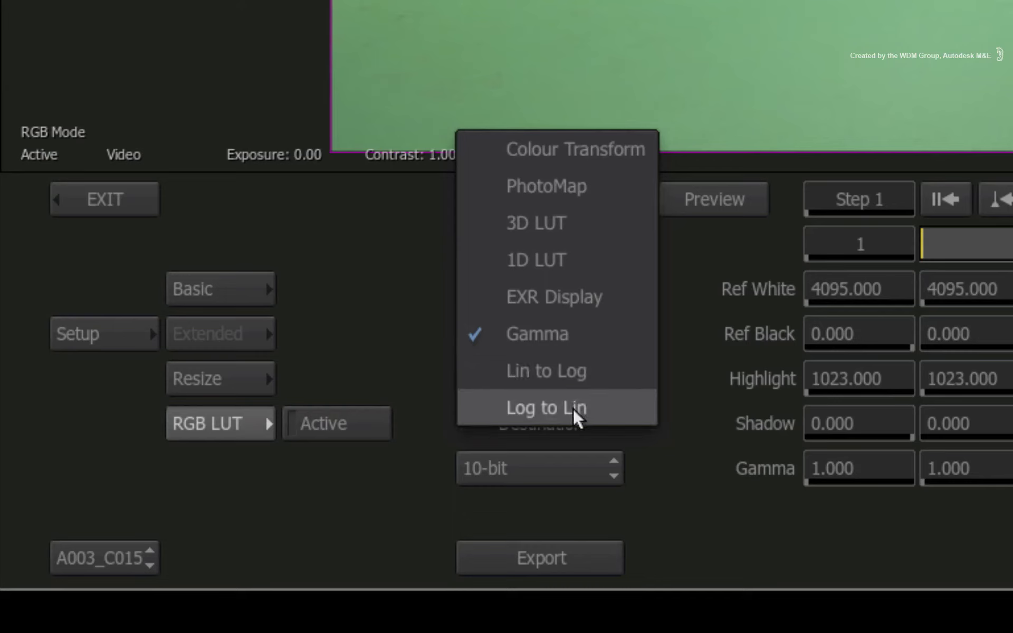
{"action": "left_click", "coordinate": [686, 406]}
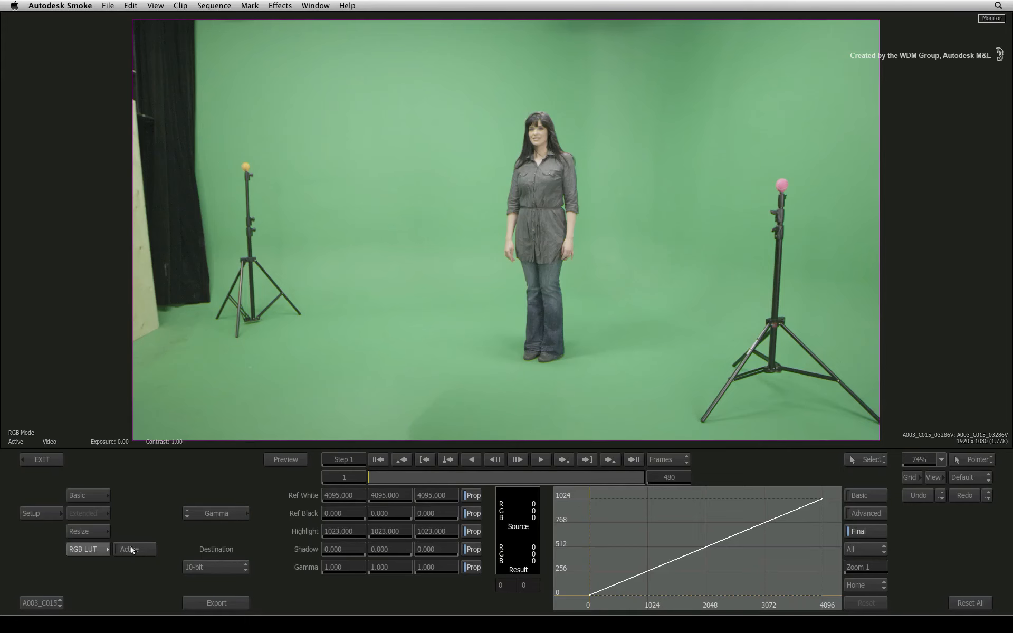
{"action": "left_click", "coordinate": [84, 495]}
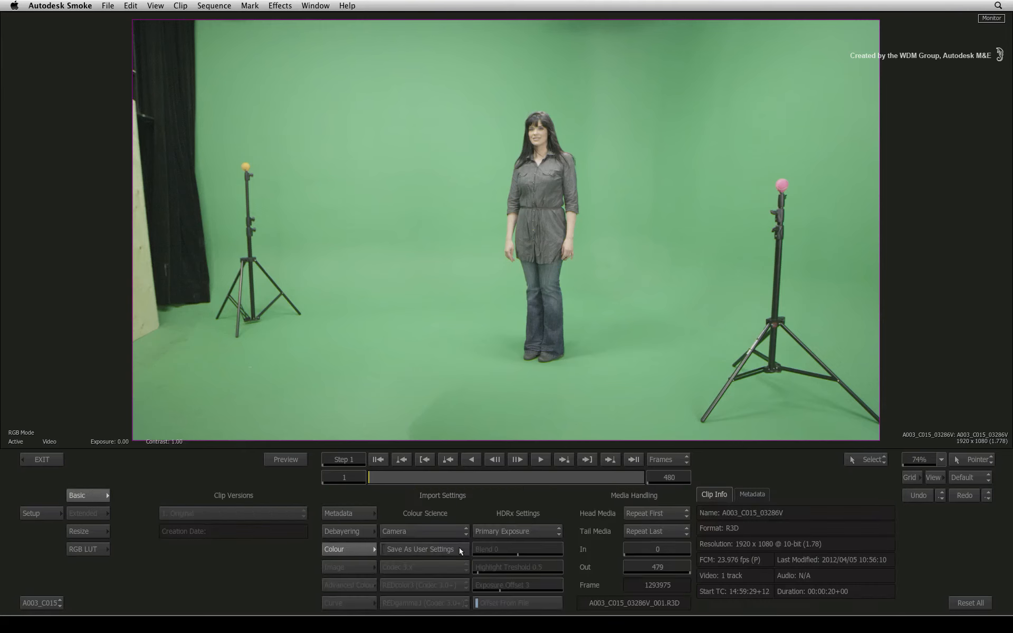
Step: Exit the pre-processing editor and scrub through the A003_C015_03286V segment in the timeline to check the result
{"action": "left_click", "coordinate": [35, 464]}
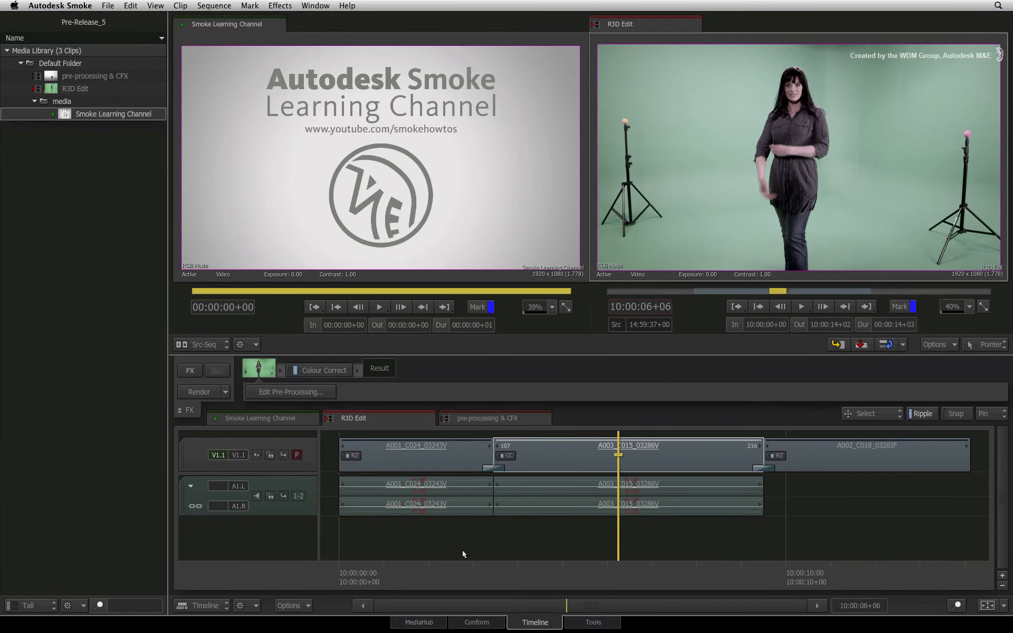
{"action": "left_click", "coordinate": [568, 566]}
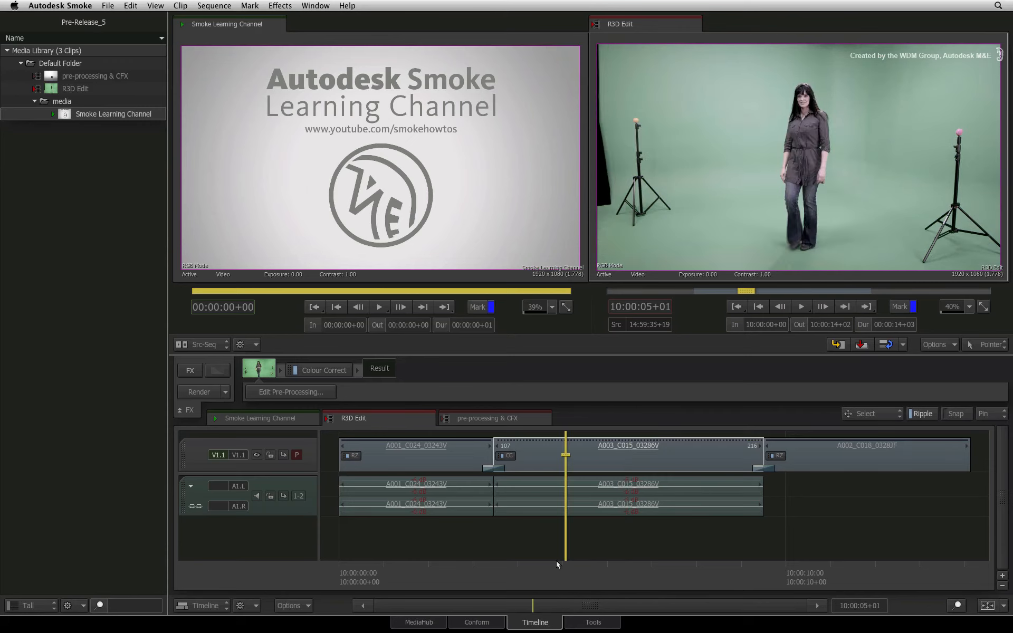
{"action": "left_click_drag", "start_coordinate": [558, 569], "coordinate": [556, 567]}
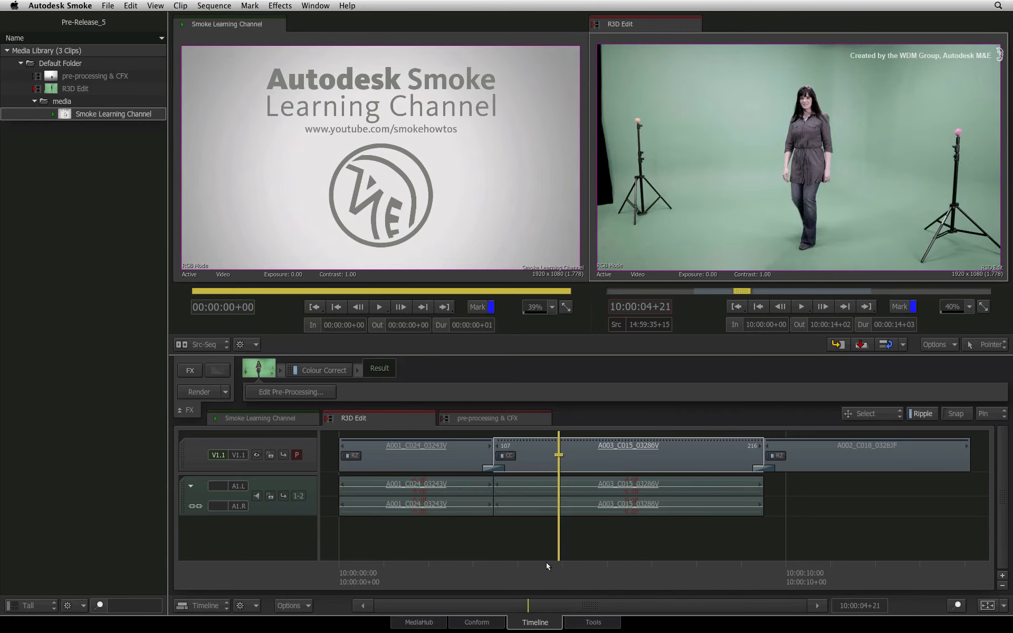
{"action": "left_click_drag", "start_coordinate": [542, 564], "coordinate": [543, 563]}
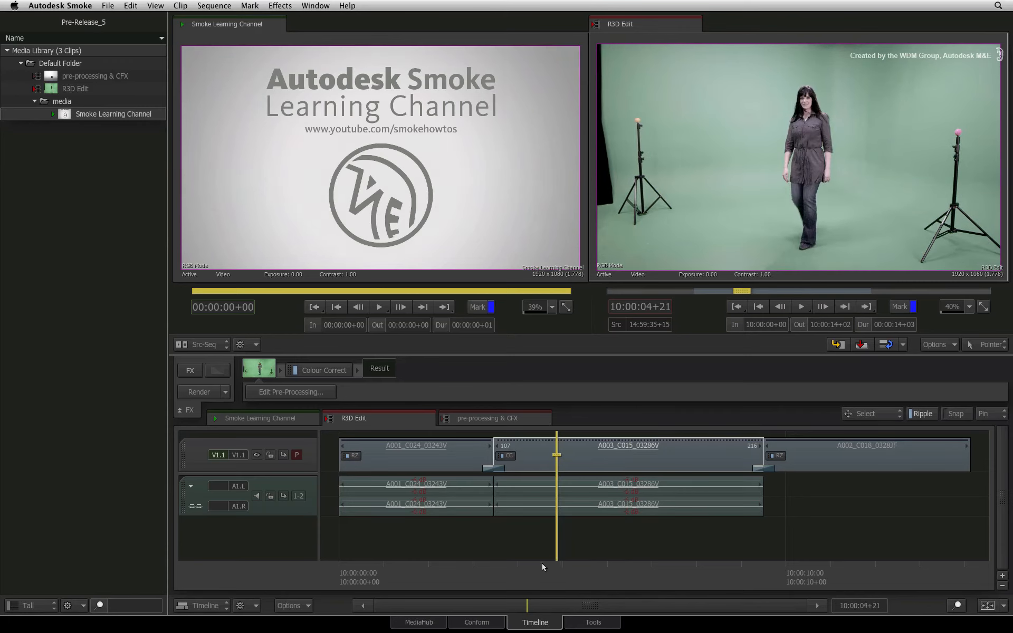
{"action": "left_click", "coordinate": [433, 468]}
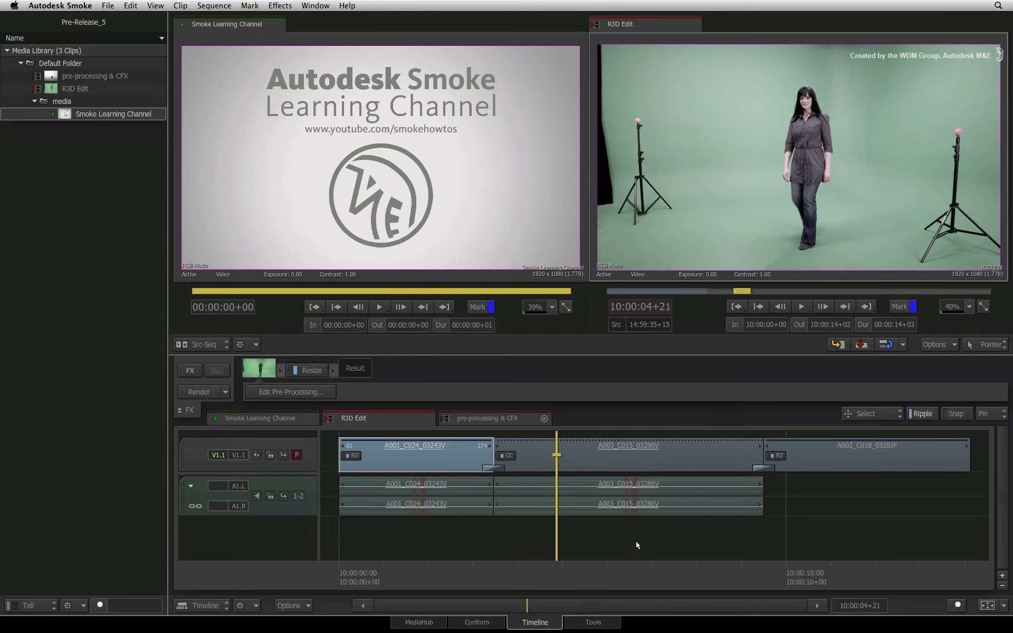
{"action": "key", "text": "super+Right"}
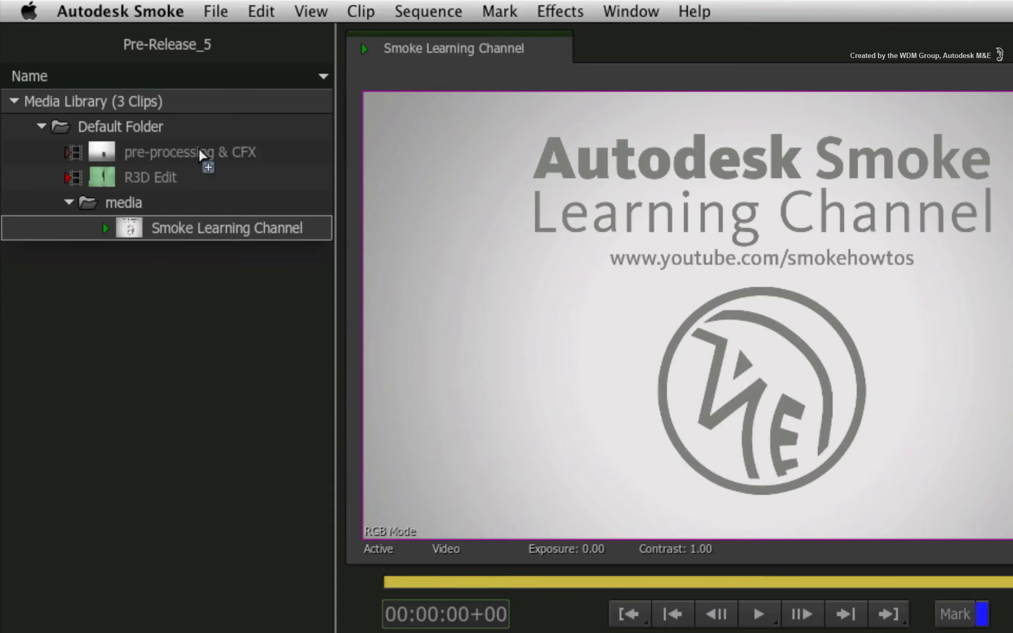
Step: Load the pre-processing & CFX sequence and look at its media linking and caching options
{"action": "left_click", "coordinate": [99, 75], "text": "super"}
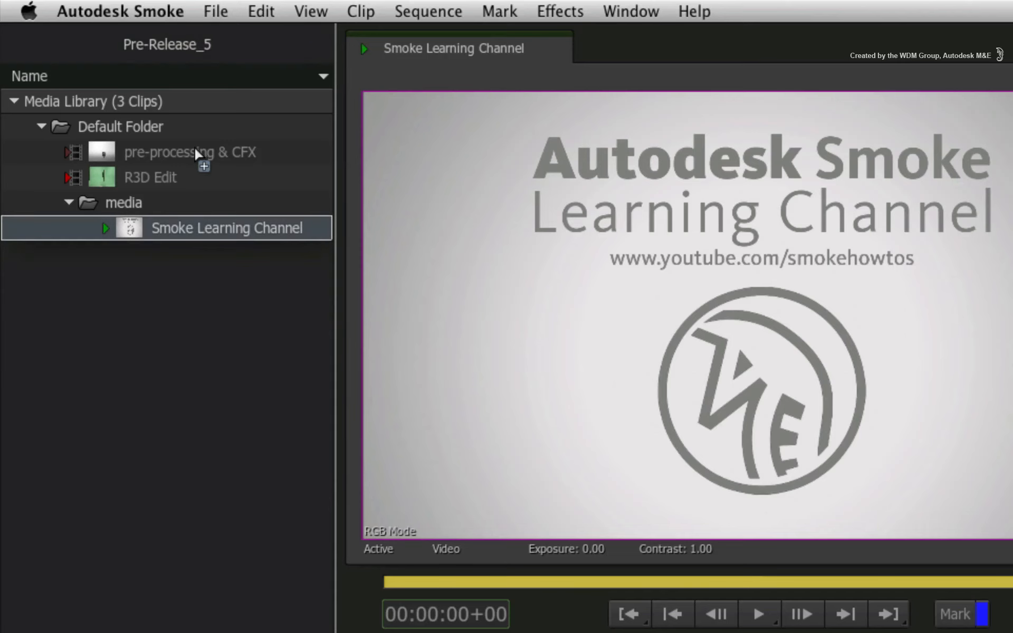
{"action": "right_click", "coordinate": [196, 154]}
{"action": "mouse_move", "coordinate": [312, 380]}
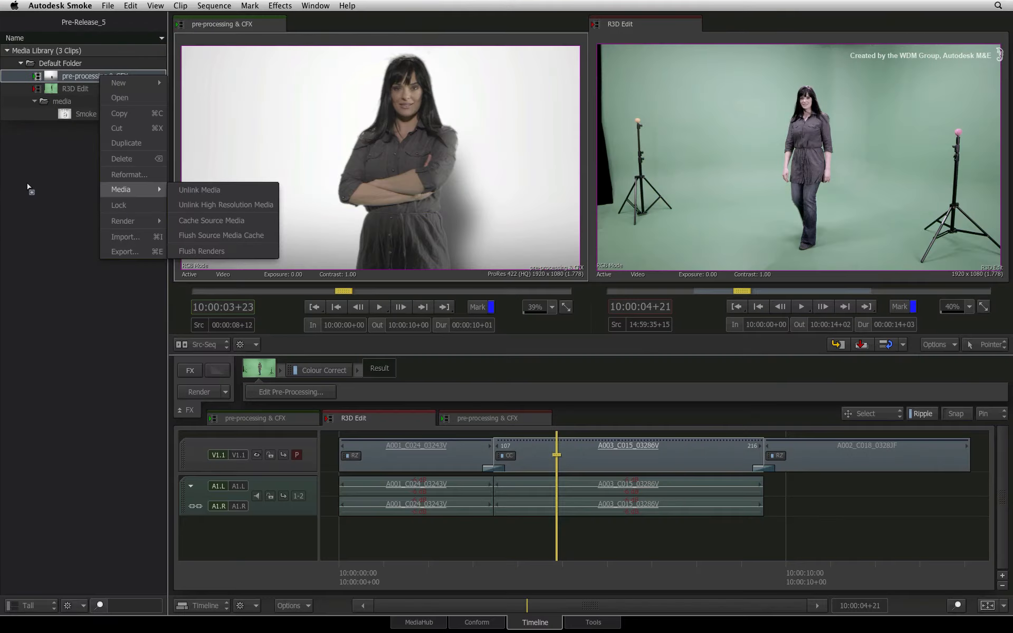
{"action": "left_click", "coordinate": [58, 368]}
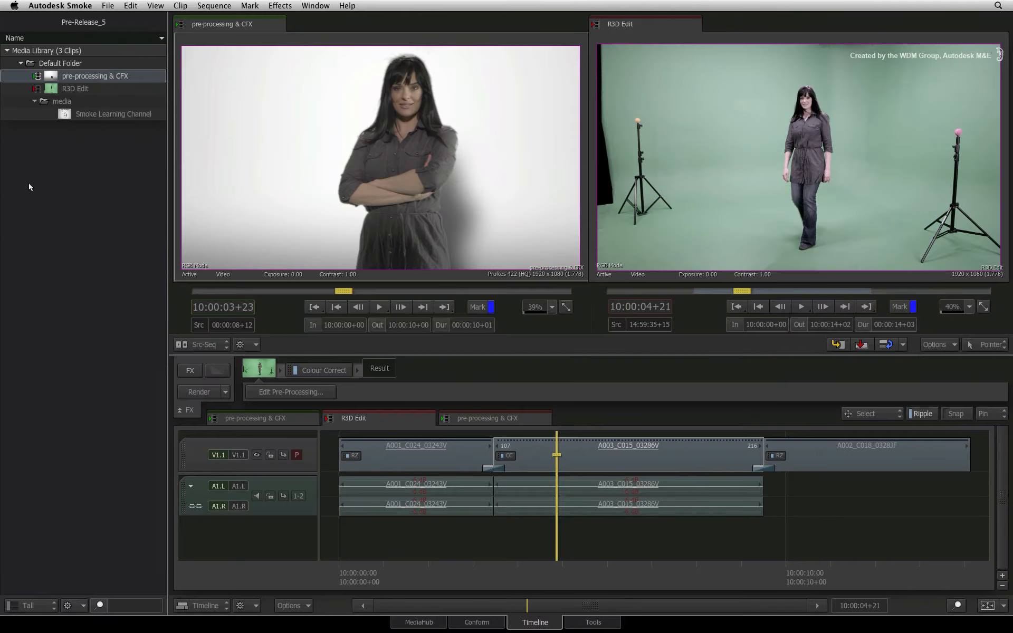